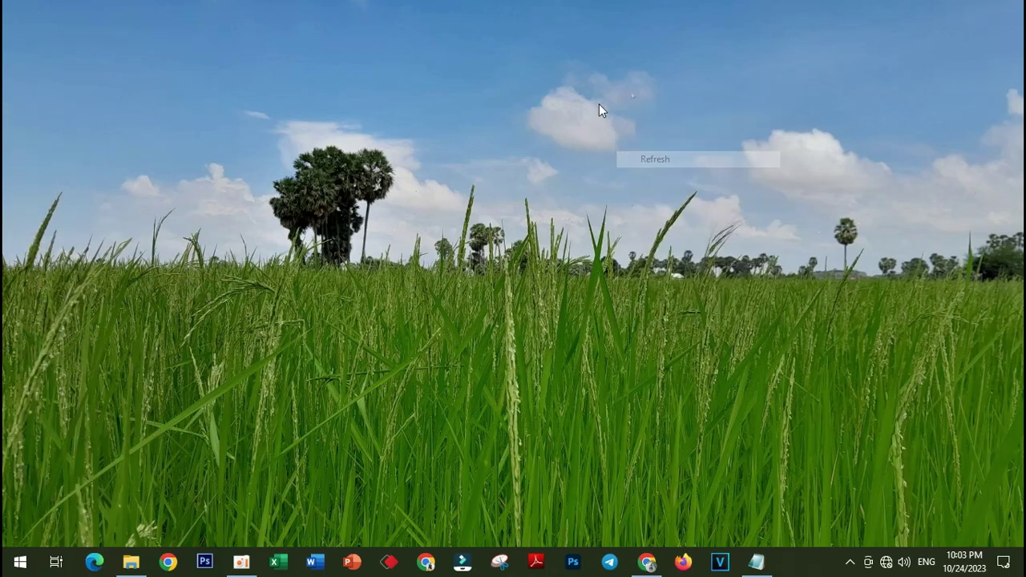
- Refresh the Windows desktop to bring back its icons, then launch Google Chrome
left_click(644, 150)
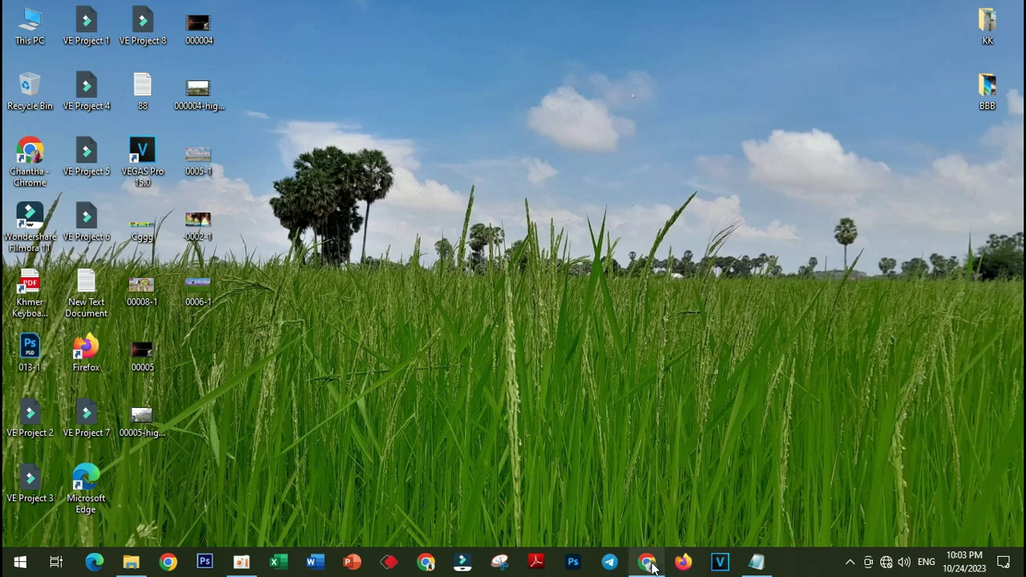
left_click(646, 561)
- Connect to the phone's Wi-Fi network so Gmail's General settings page loads
left_click(517, 396)
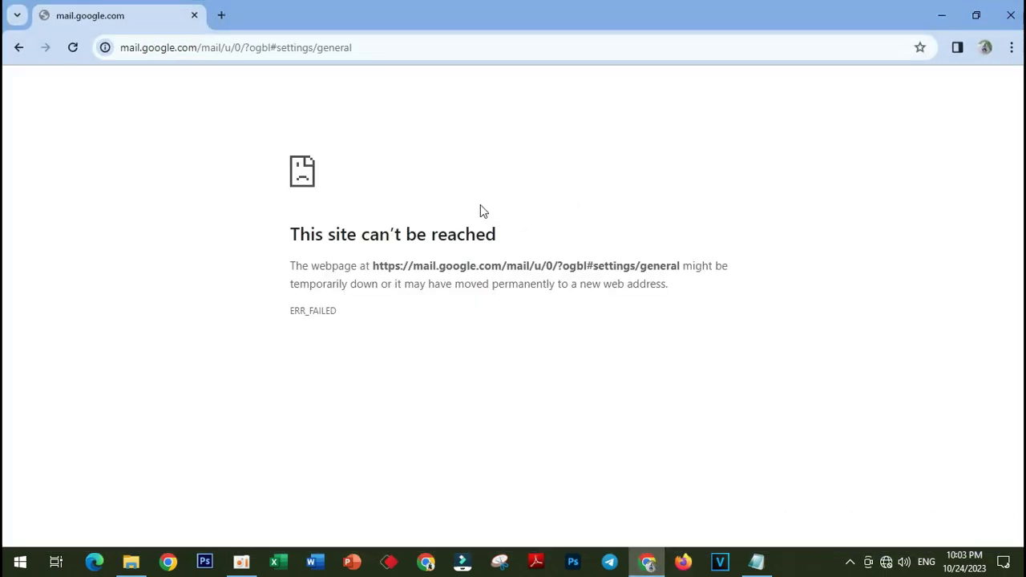
left_click(885, 562)
left_click(838, 150)
left_click(961, 204)
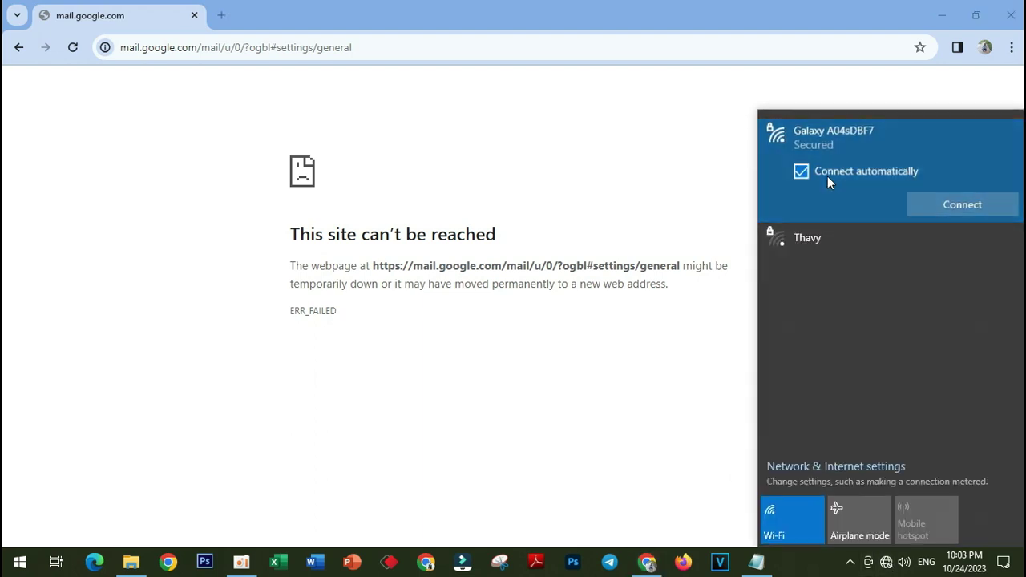
left_click(609, 407)
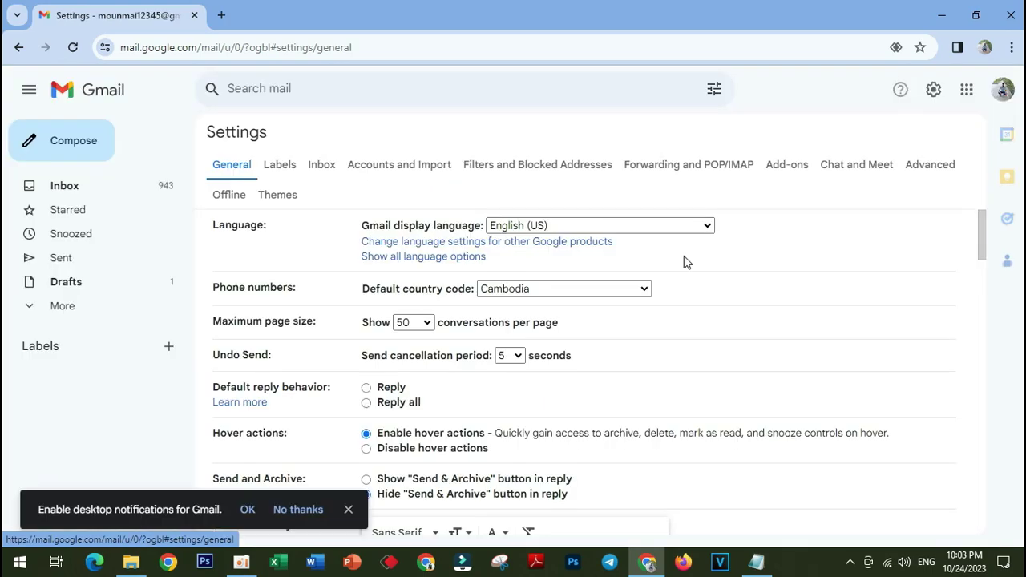
- Switch to the Inbox, dismiss the desktop-notifications banner, and scroll down the conversation list
left_click(87, 192)
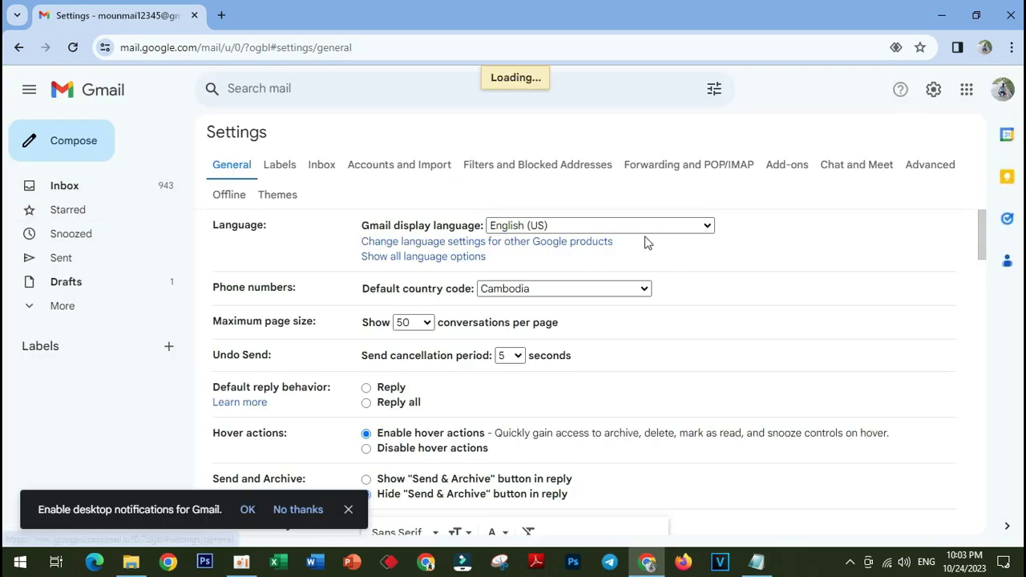
scroll(584, 321, "down", 2)
scroll(586, 329, "down", 6)
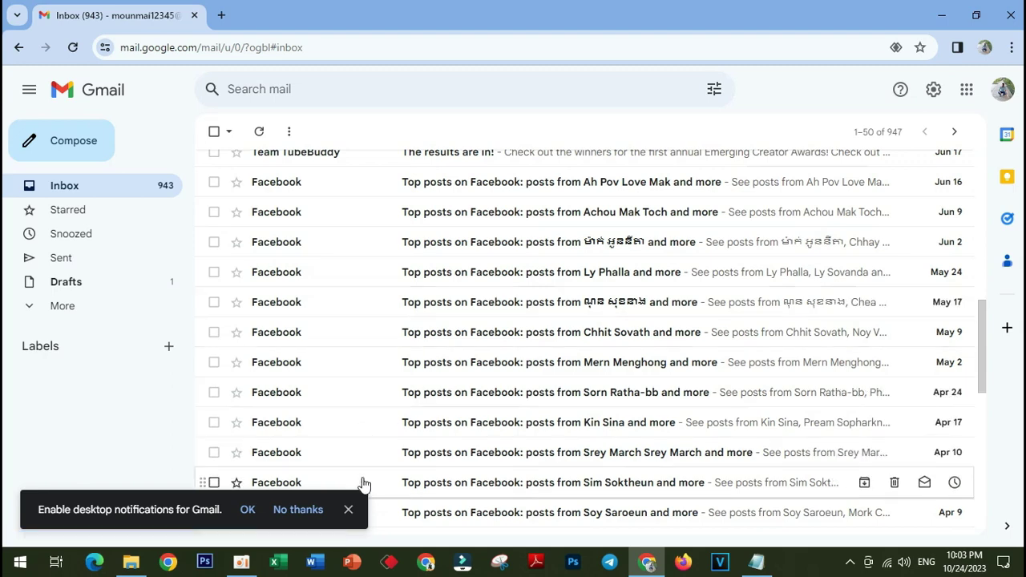
left_click(347, 509)
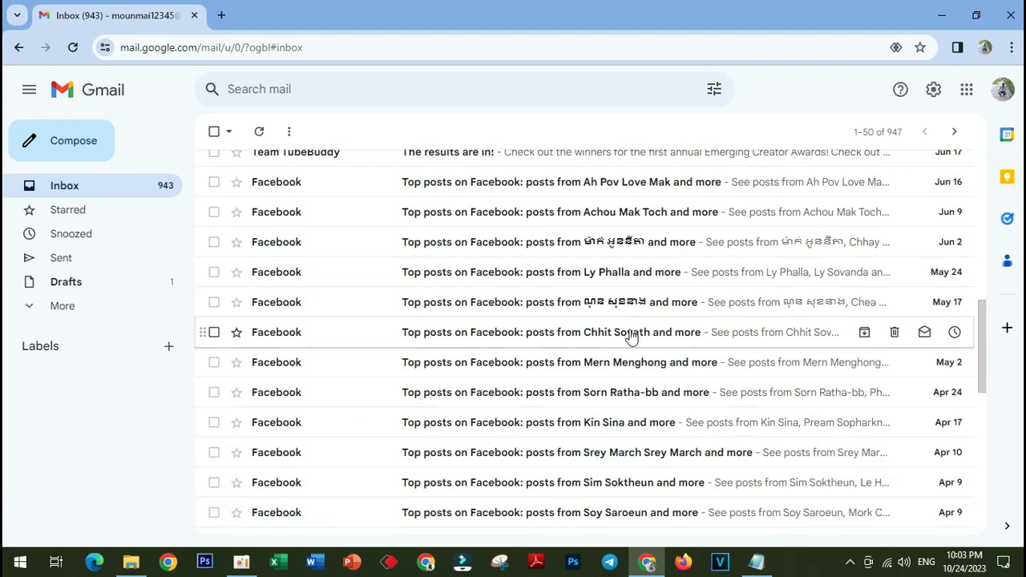
scroll(630, 336, "down", 2)
scroll(630, 337, "down", 1)
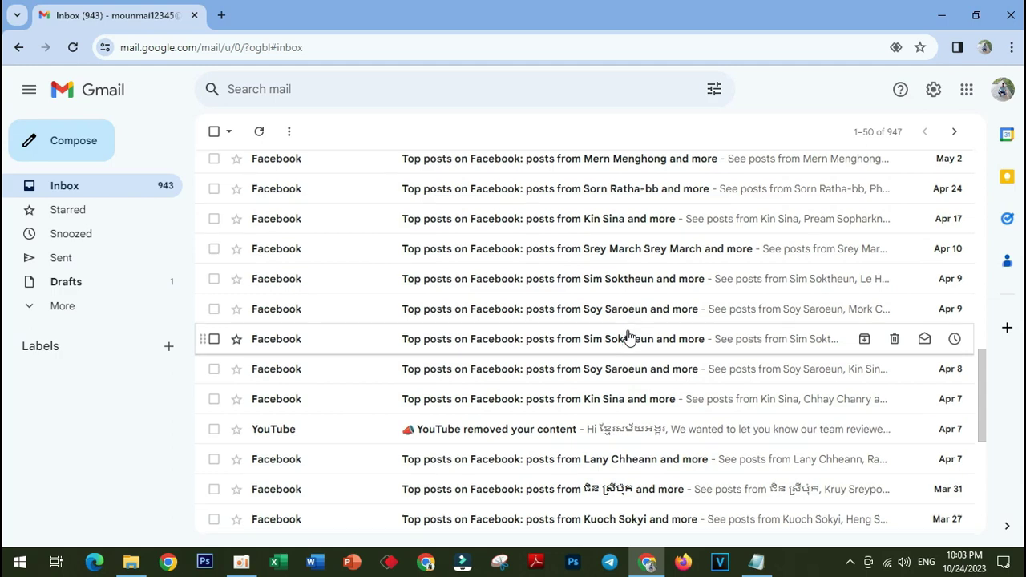
scroll(630, 338, "down", 4)
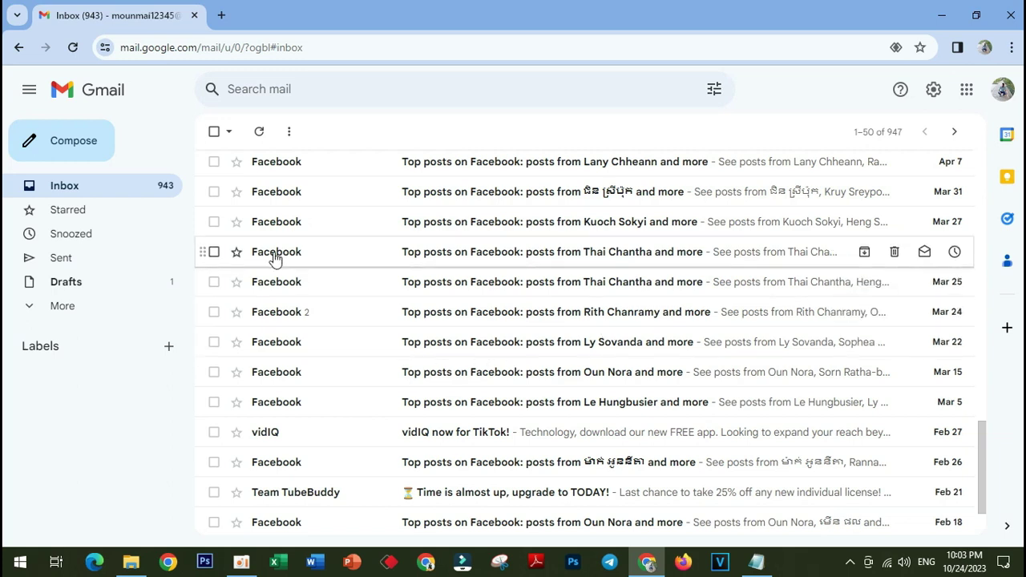
- Compose a new message and type the beginning of the recipient's address in To
left_click(83, 142)
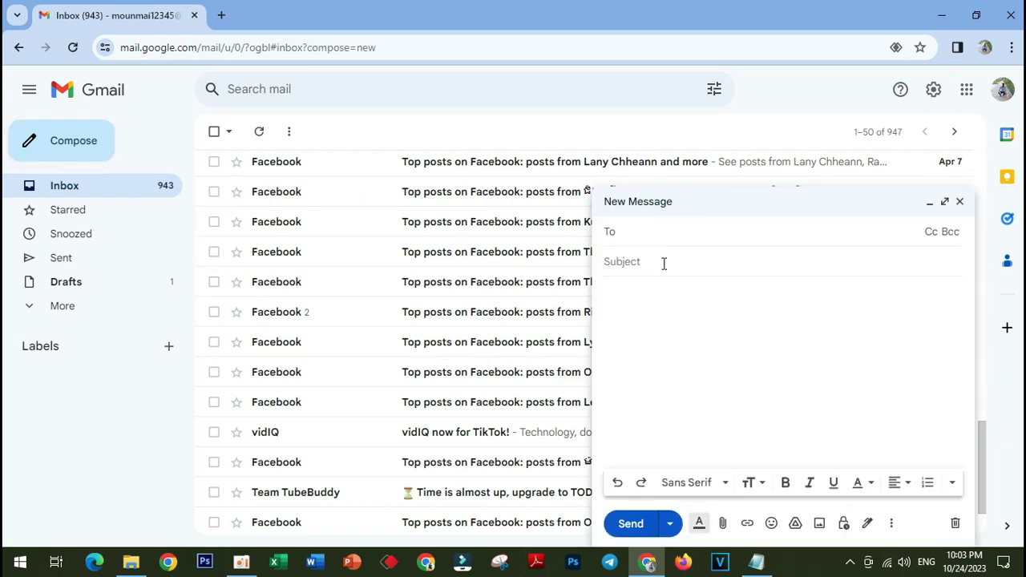
left_click(639, 237)
- Copy the letter 'o' from the Notepad notes, then minimise Notepad
left_click(756, 561)
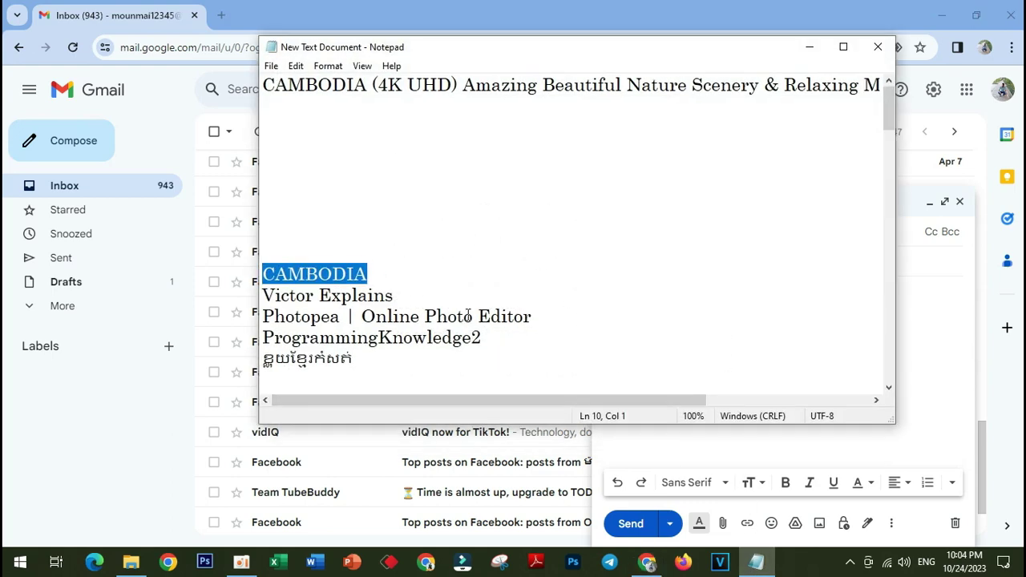
left_click_drag(463, 317, 478, 320)
right_click(467, 311)
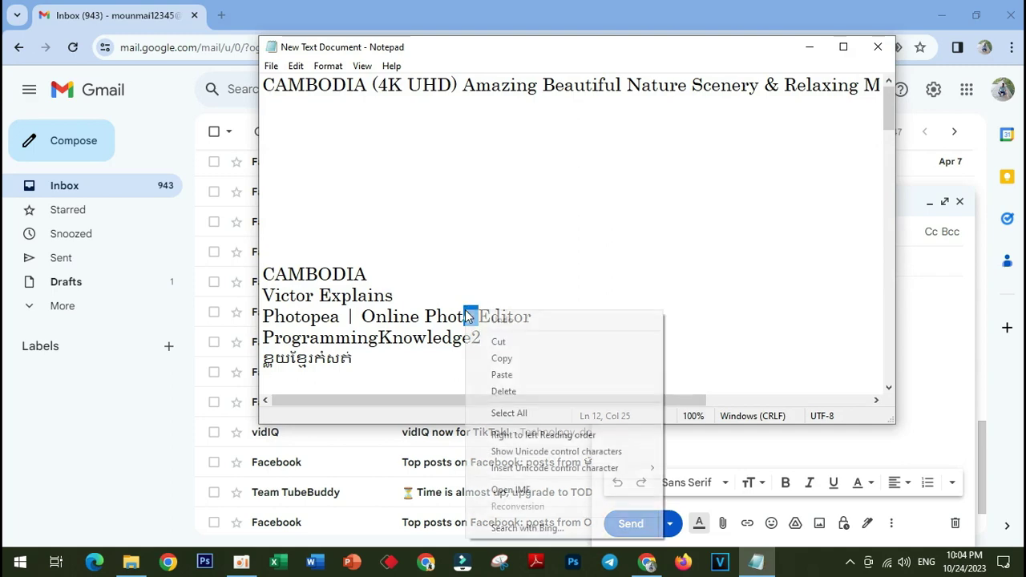
left_click(508, 358)
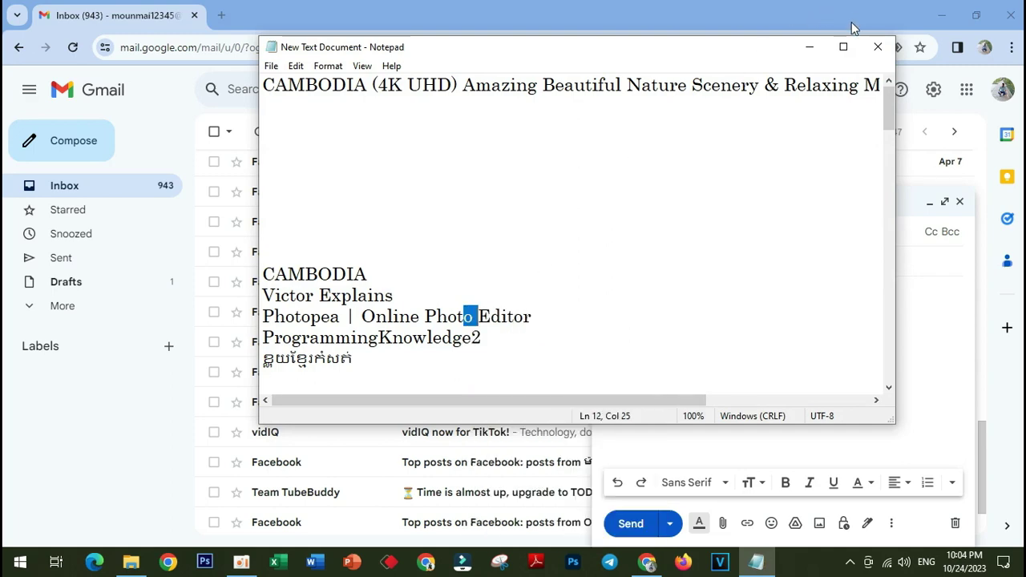
left_click(808, 47)
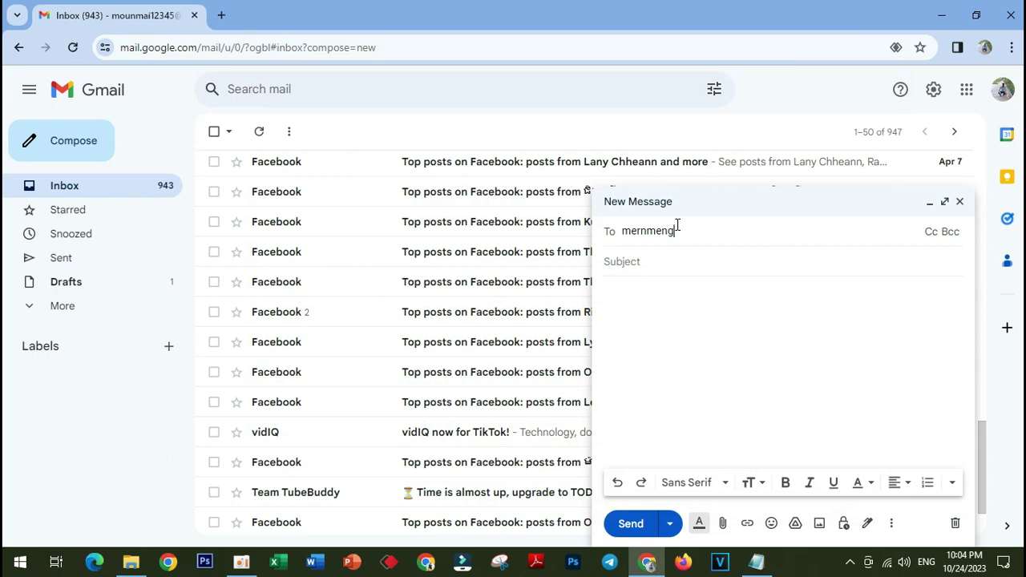
left_click(687, 231)
key("BackSpace")
left_click(718, 234)
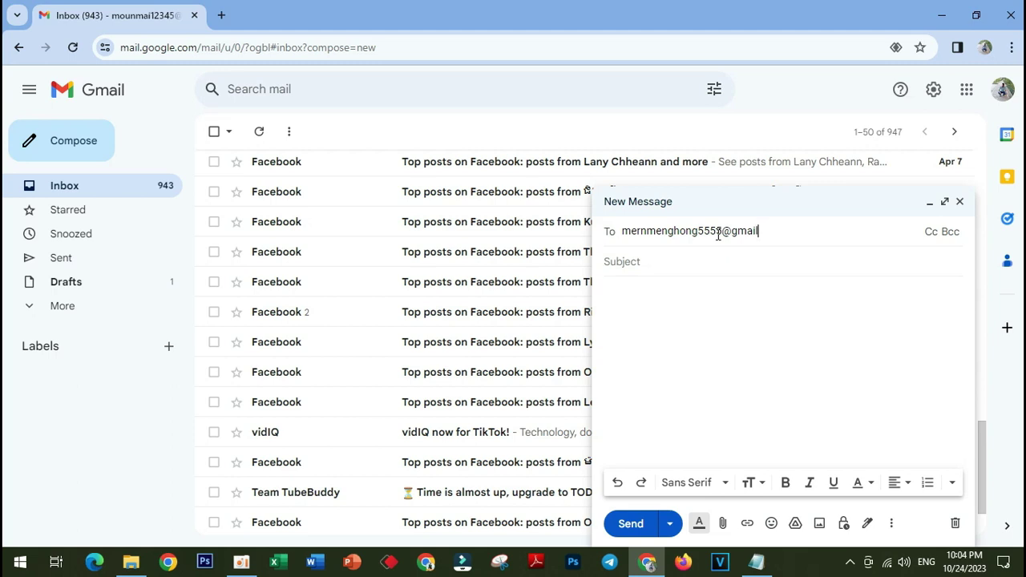
type("c")
type(".")
type("c..............................")
key("BackSpace")
key("BackSpace")
key("BackSpace")
key("BackSpace")
key("BackSpace")
key("BackSpace")
key("BackSpace")
key("BackSpace")
key("BackSpace")
key("BackSpace")
key("BackSpace")
key("BackSpace")
key("BackSpace")
key("BackSpace")
key("BackSpace")
key("BackSpace")
key("BackSpace")
key("BackSpace")
key("BackSpace")
key("BackSpace")
type("o")
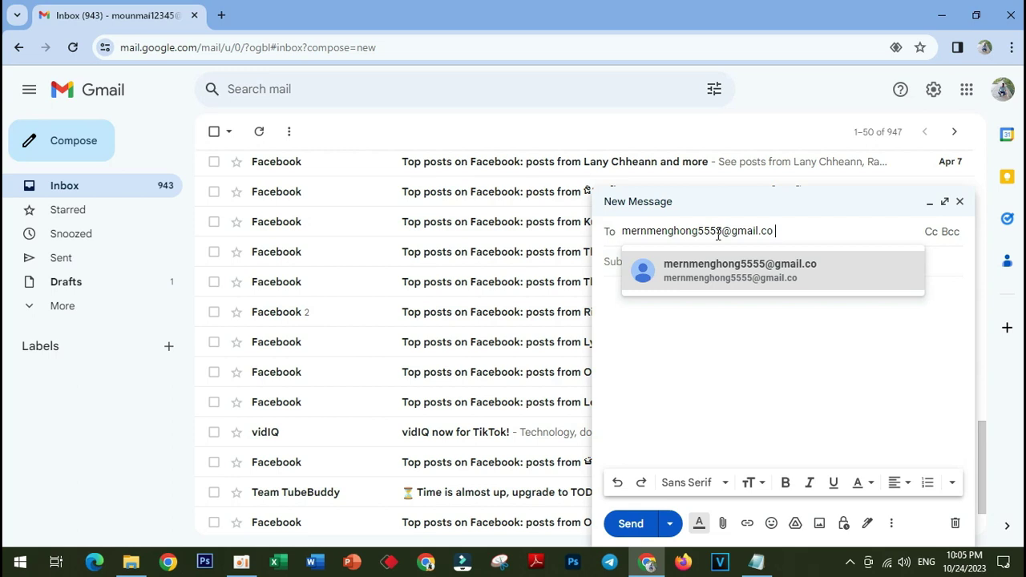
type("m")
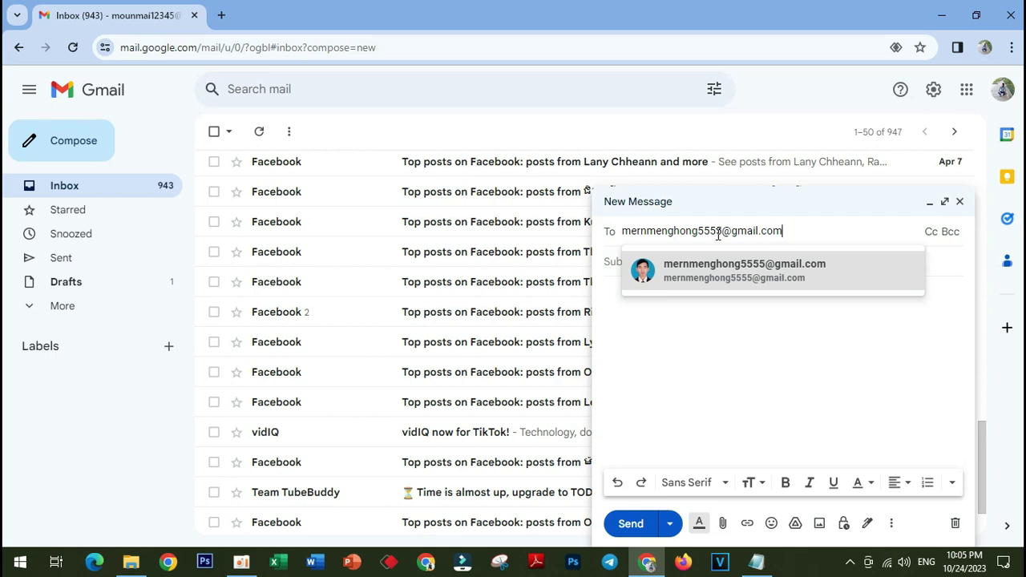
left_click(799, 273)
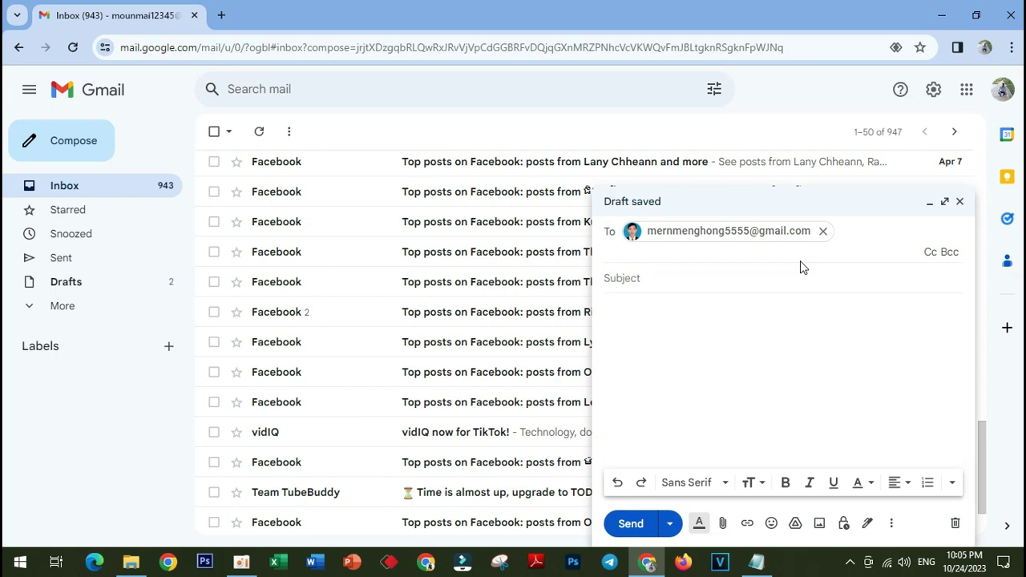
- Type 'welcome' as the start of the subject, correcting the typos
left_click(664, 279)
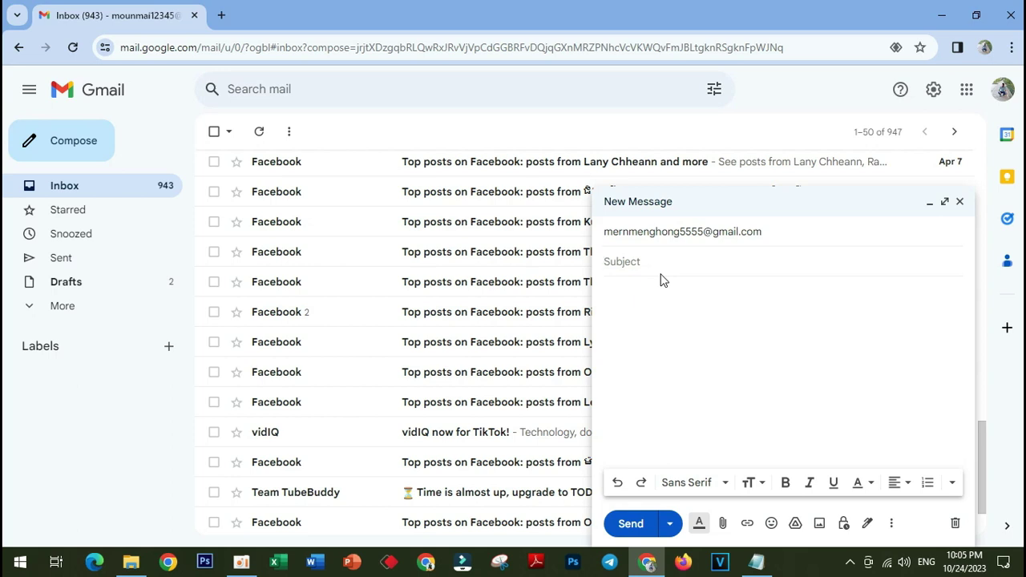
type("g")
key("BackSpace")
type("welc")
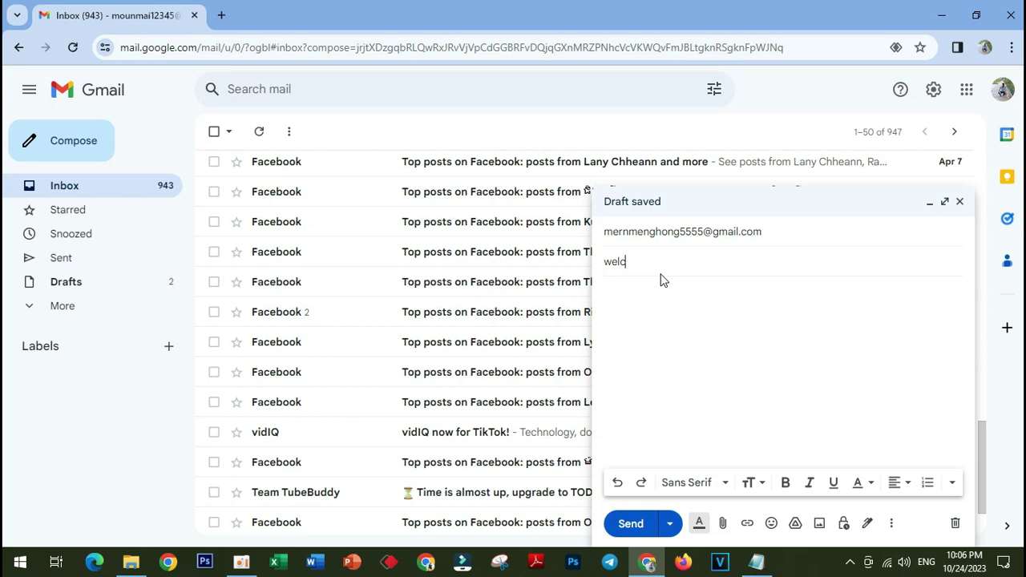
type("o me")
left_click(635, 262)
key("BackSpace")
left_click(678, 264)
- Complete the subject as 'welcome in cambodia', removing the stray letters and spaces
type("t")
type(" in d")
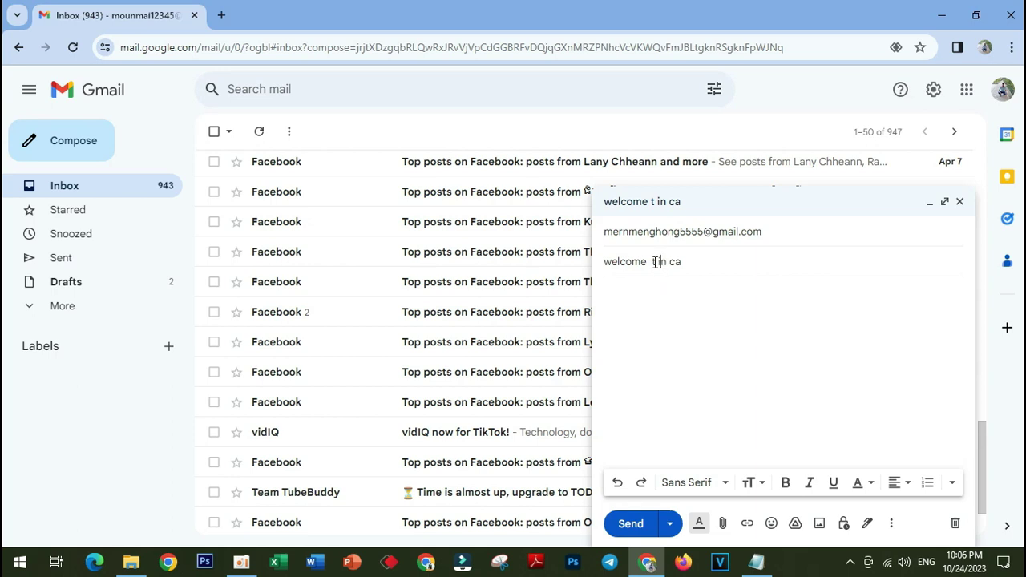
left_click(656, 261)
key("BackSpace")
key("BackSpace")
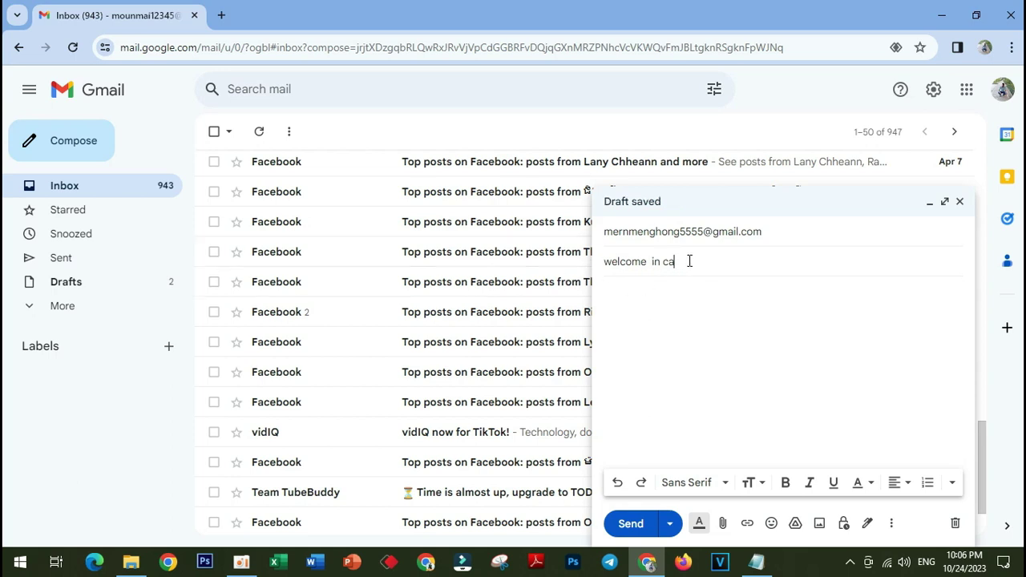
type("b")
type("o dia")
key("BackSpace")
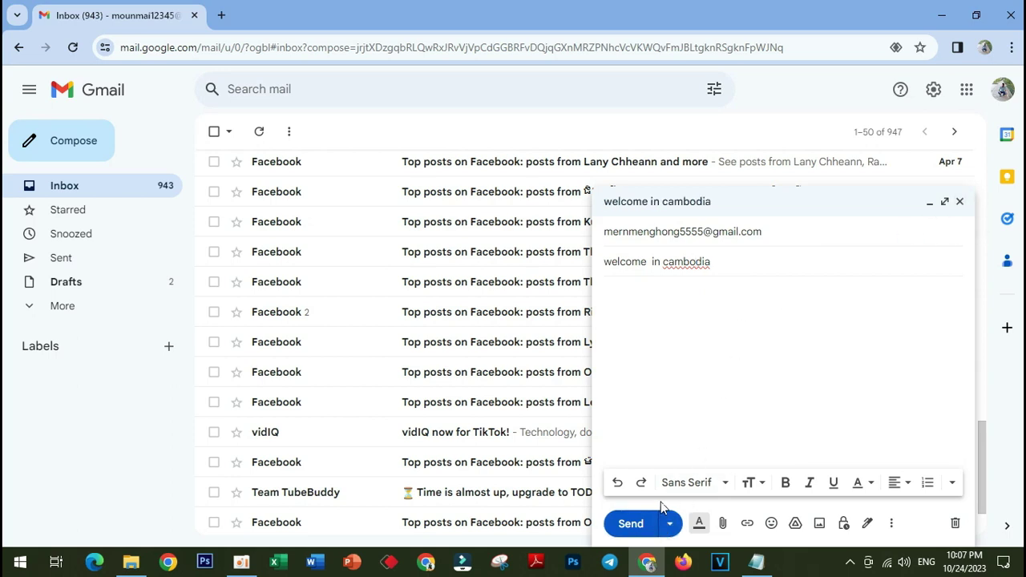
- Choose Schedule send with a custom date and time for the message
left_click(673, 525)
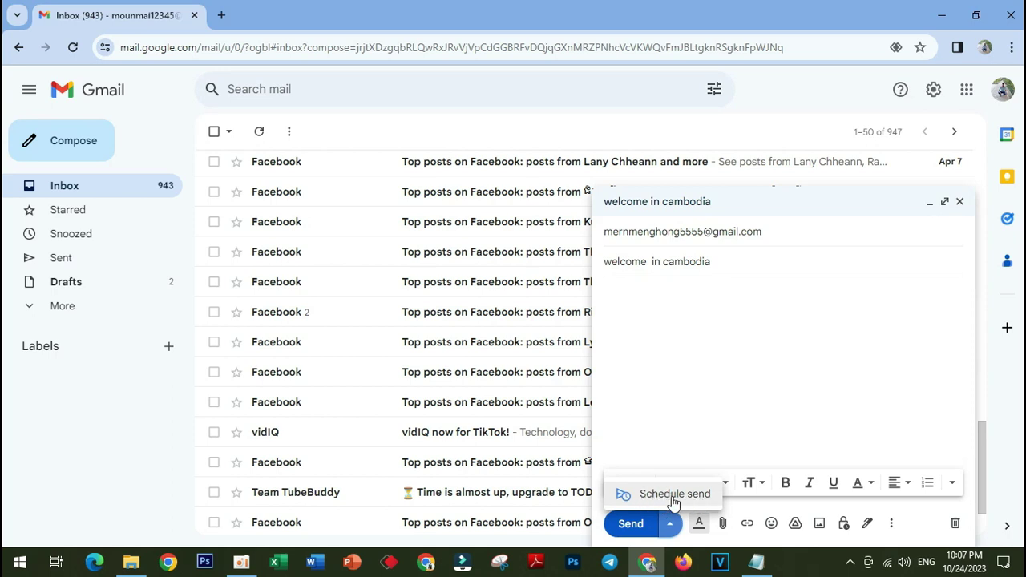
left_click(673, 497)
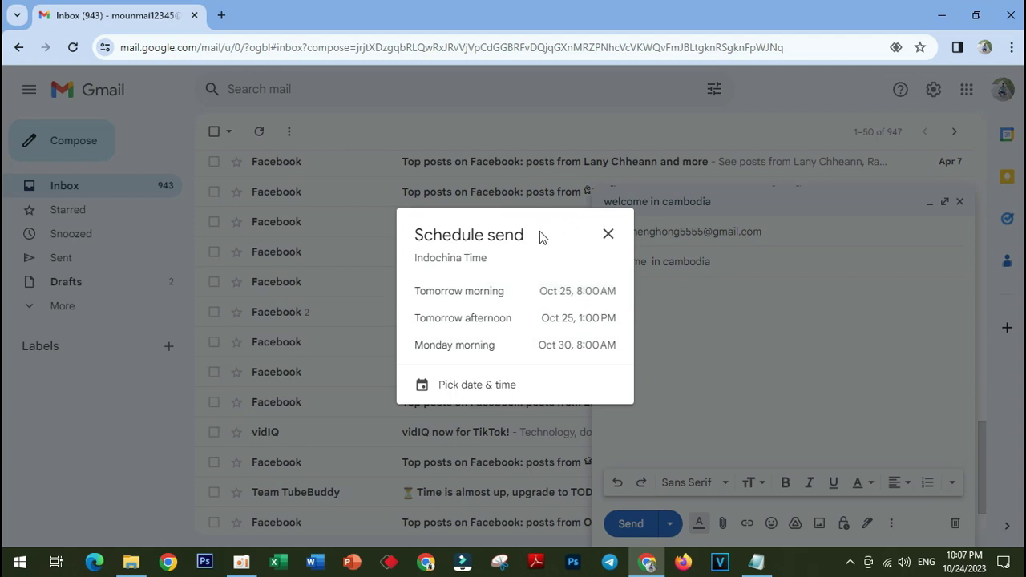
left_click(441, 387)
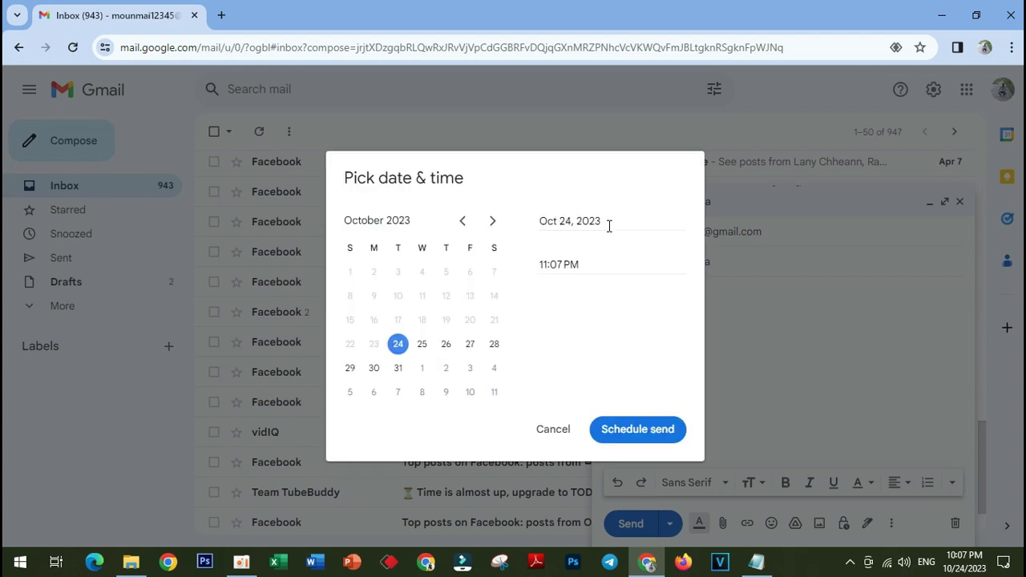
- Browse the calendar to December 2023 and back to October, then edit the send time
left_click(577, 263)
left_click(493, 221)
left_click(492, 222)
left_click(462, 222)
left_click(464, 222)
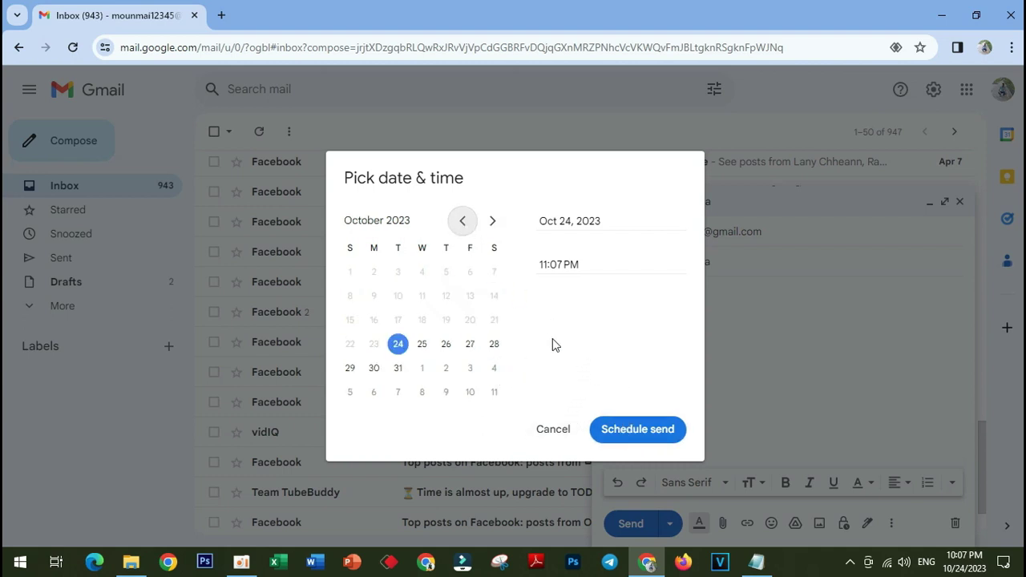
left_click(588, 265)
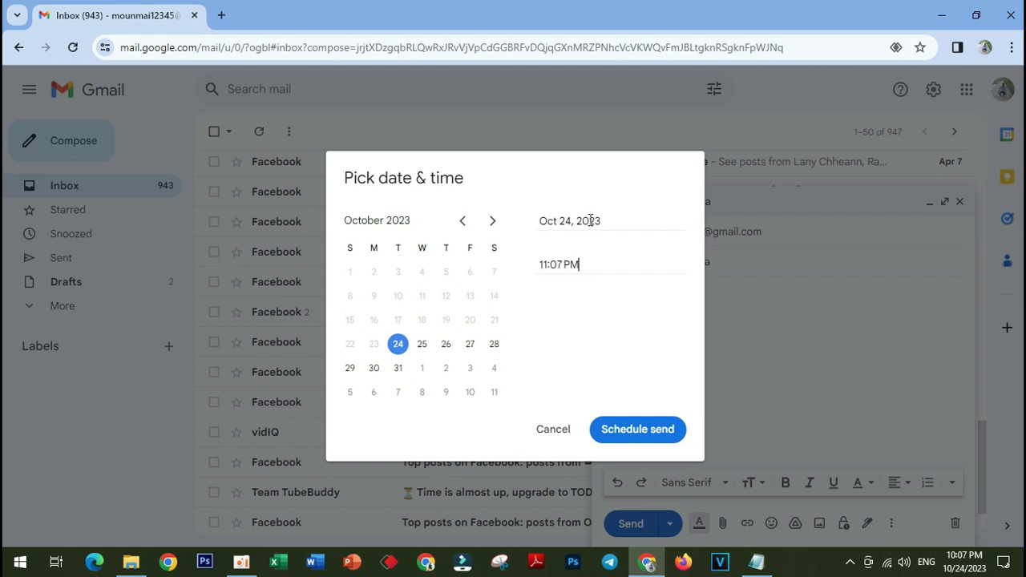
left_click(551, 264)
left_click(241, 561)
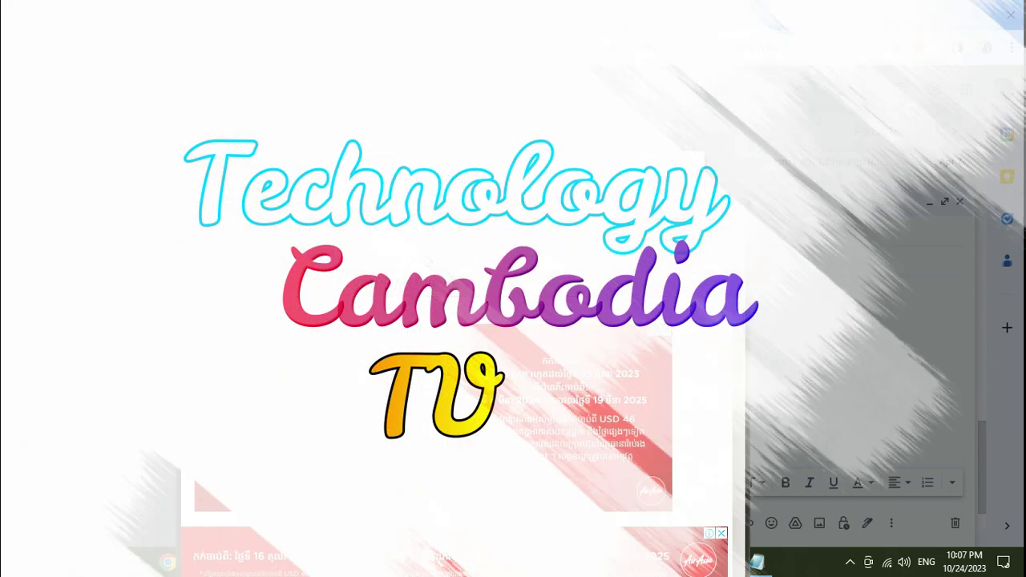